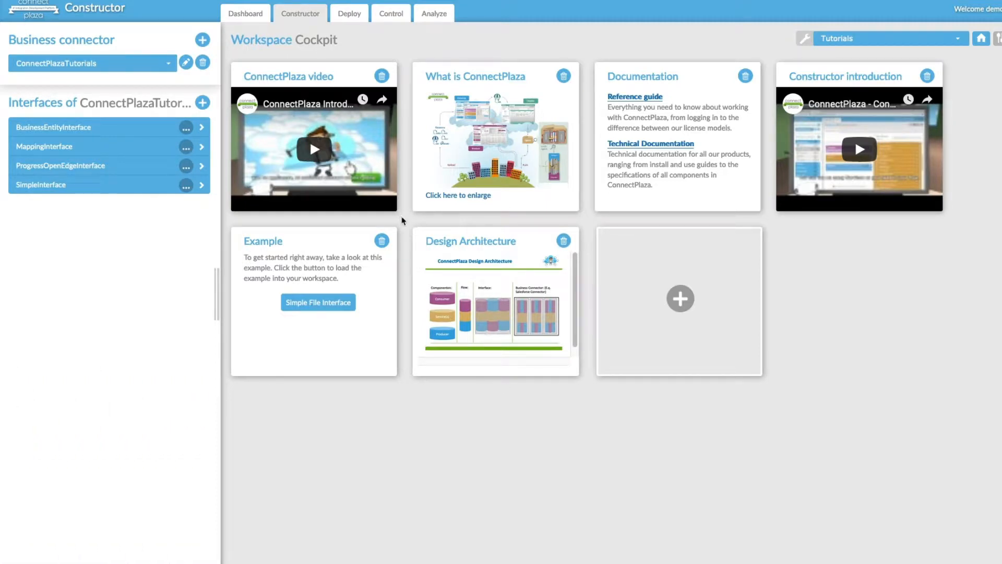
- Create a new interface named HTTPInterface in the ConnectPlazaTutorials business connector
click(203, 103)
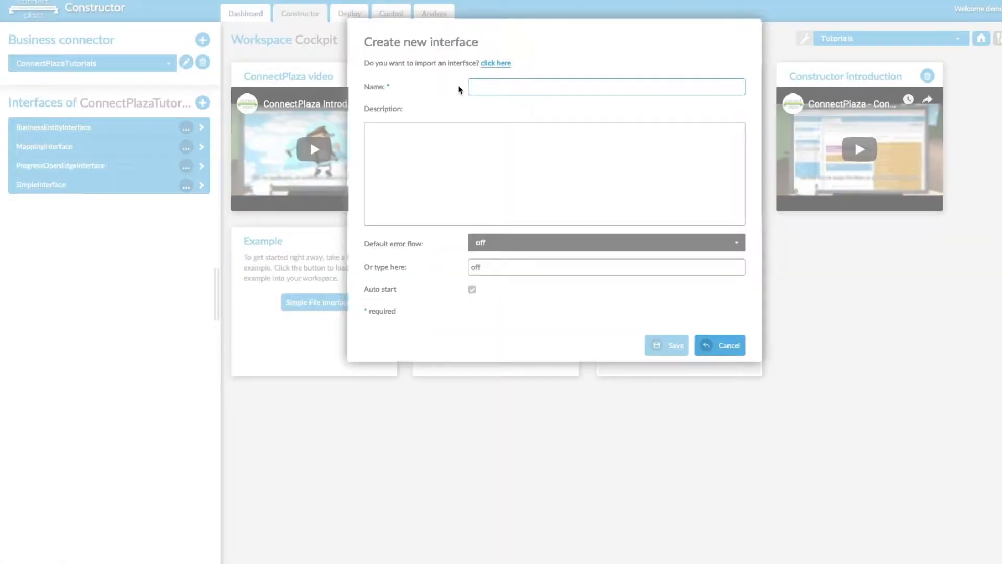
text(HTTPInterface)
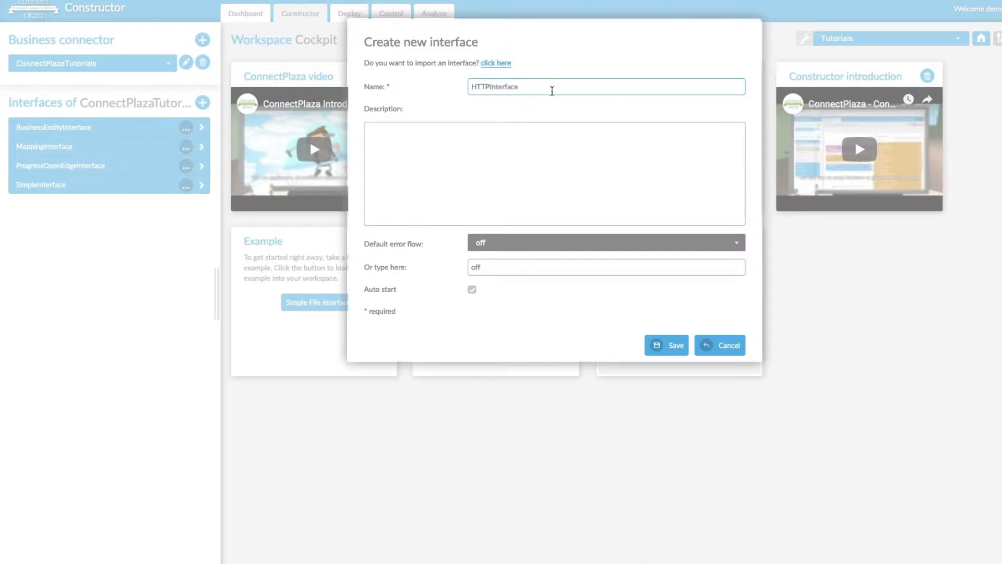
click(672, 345)
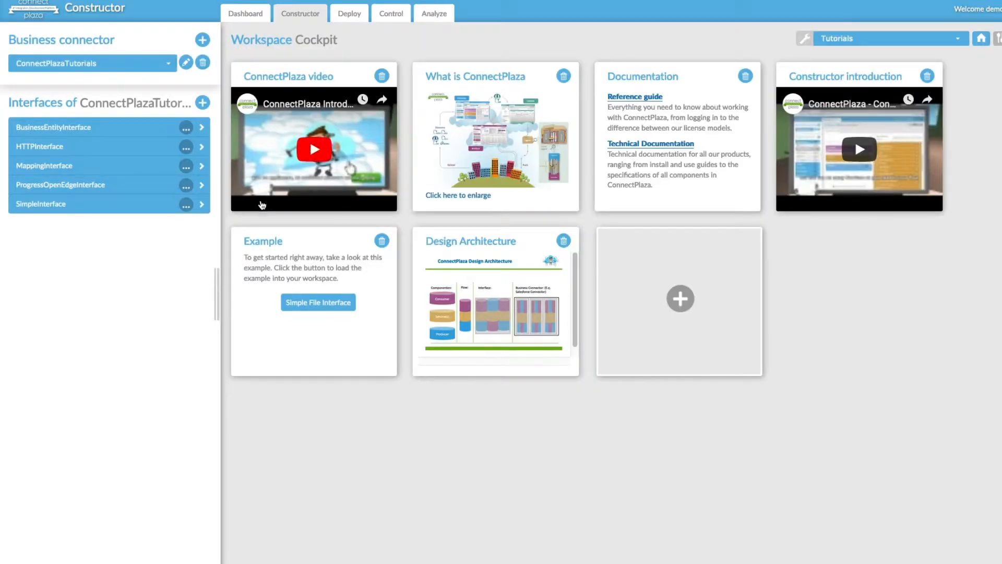
- Create a new flow named HTTPFlow in HTTPInterface, keeping the default flow options
click(134, 146)
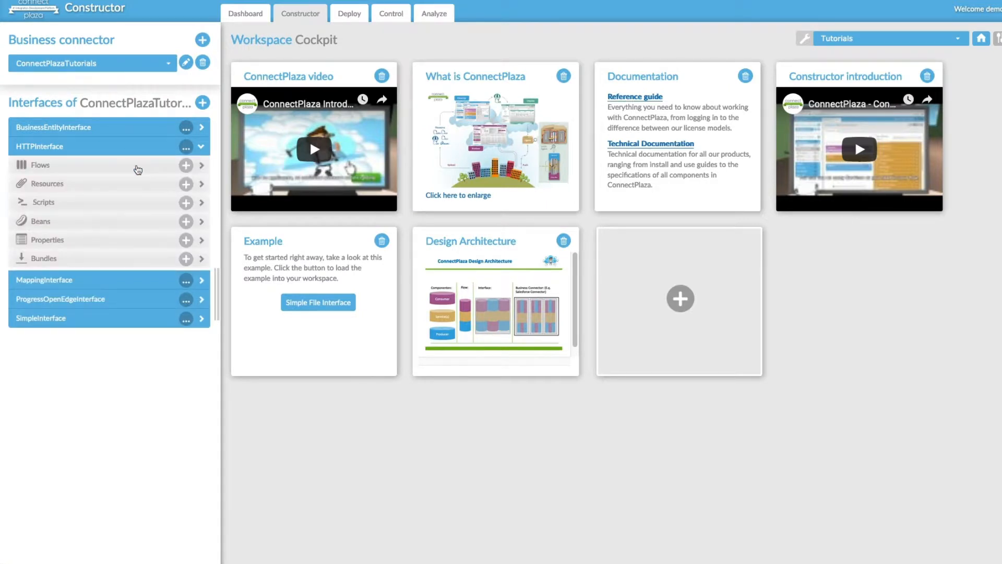
click(138, 170)
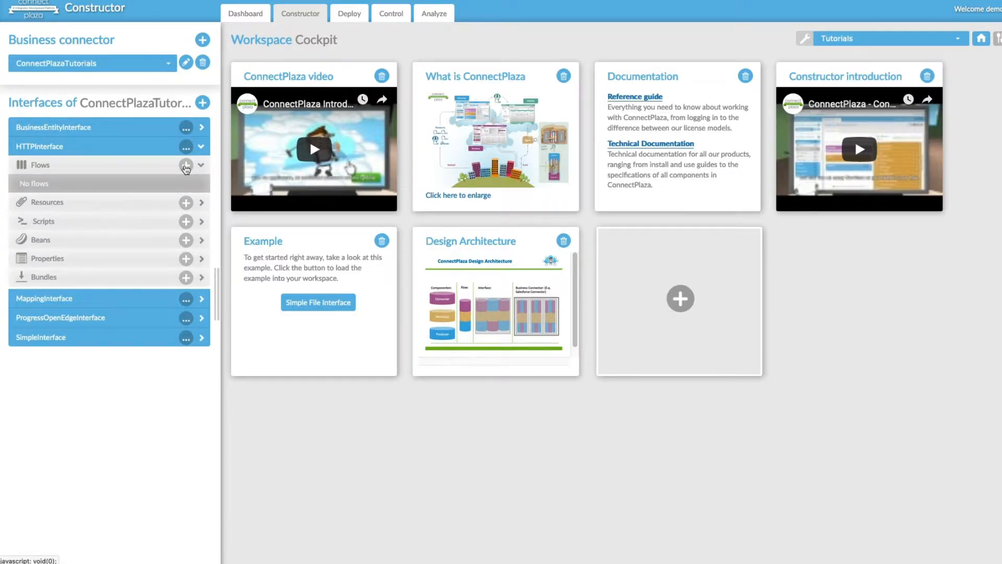
click(186, 165)
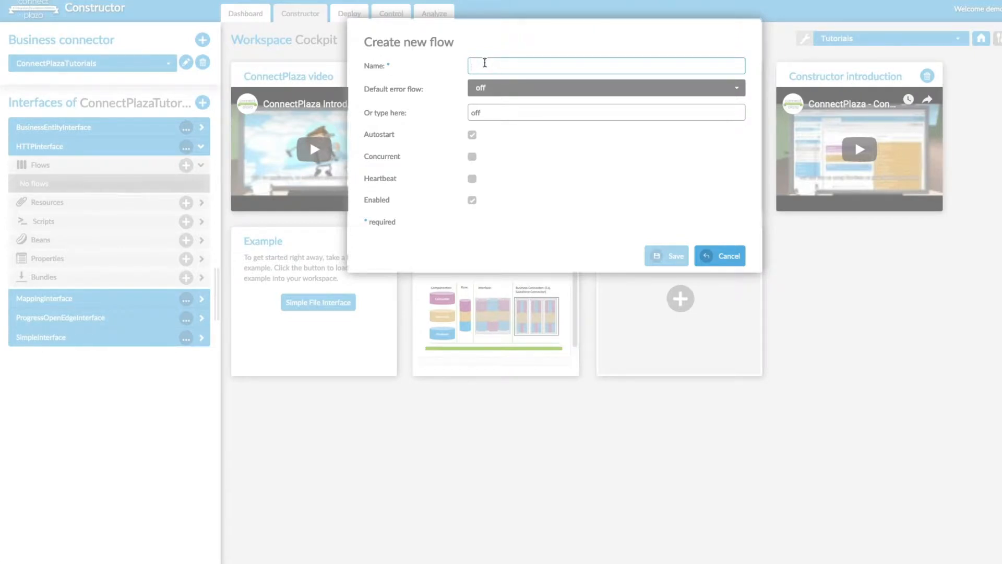
text(HTTPFlow)
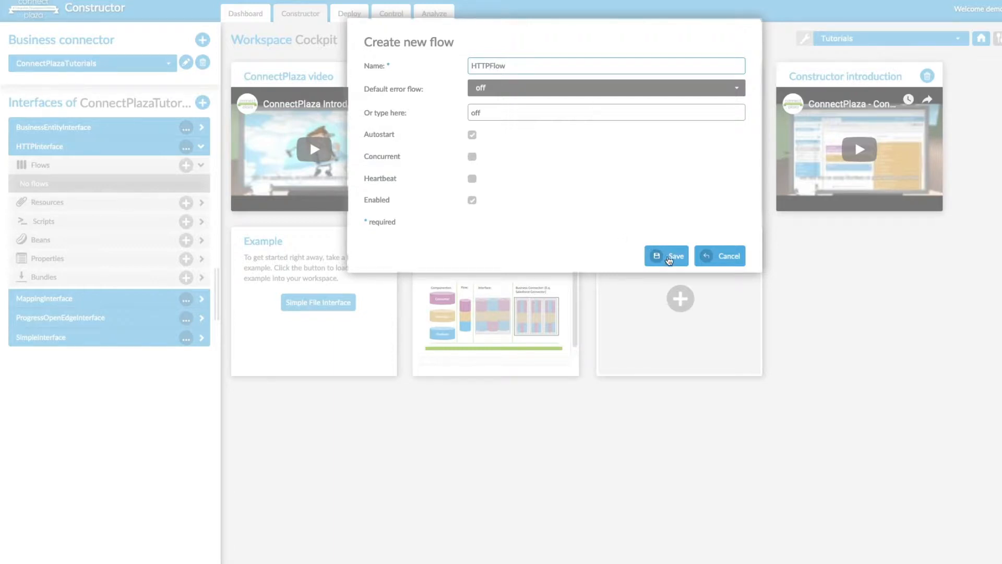
click(669, 257)
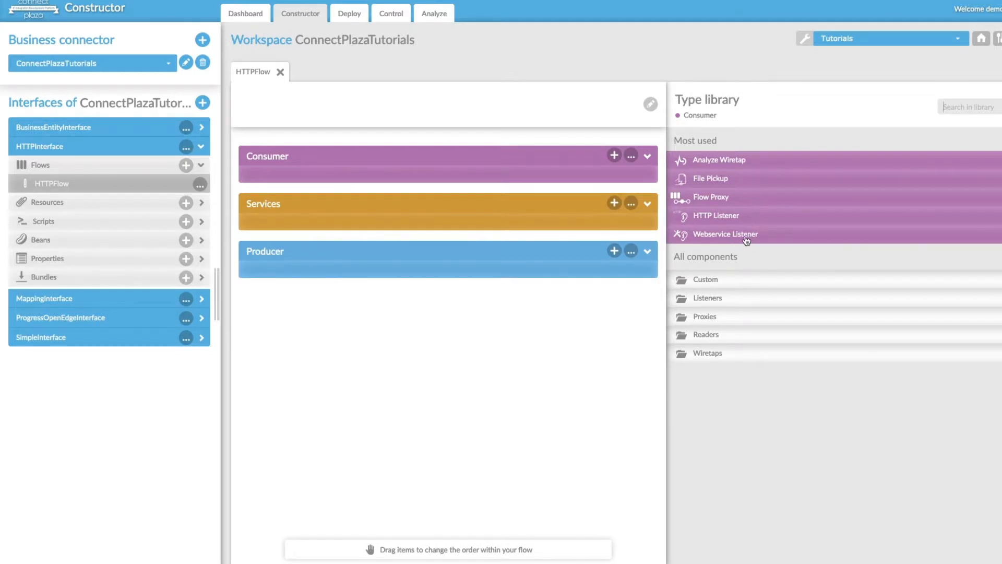
- Add an HTTP Listener as the consumer and a Message Reply as the producer of HTTPFlow
click(722, 218)
drag(722, 219, 456, 180)
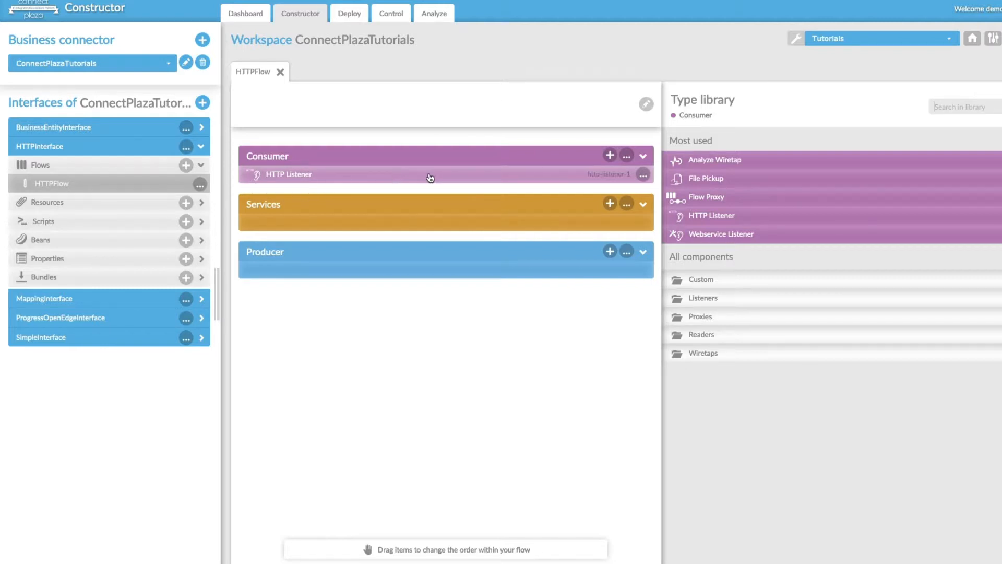
click(611, 253)
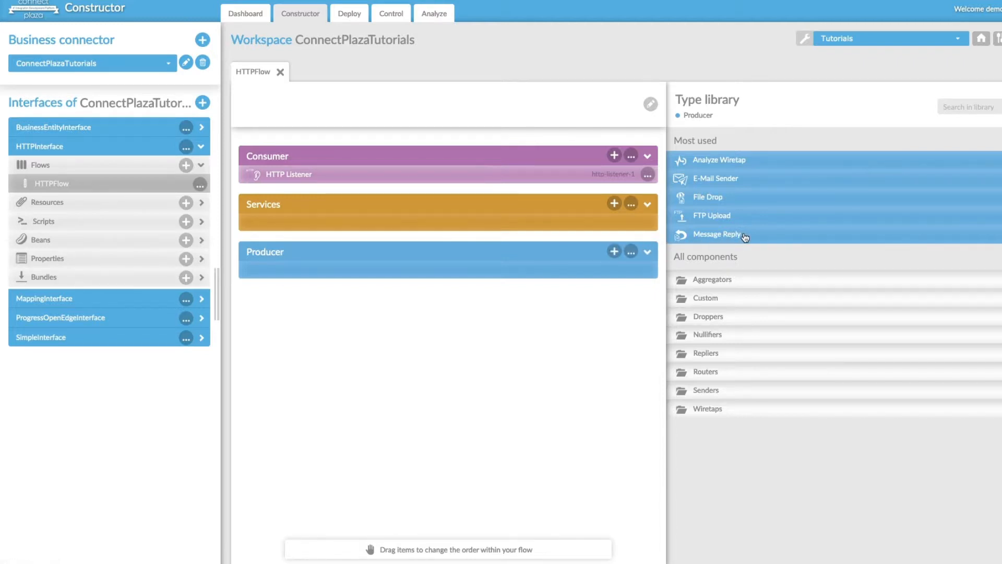
drag(752, 238, 479, 267)
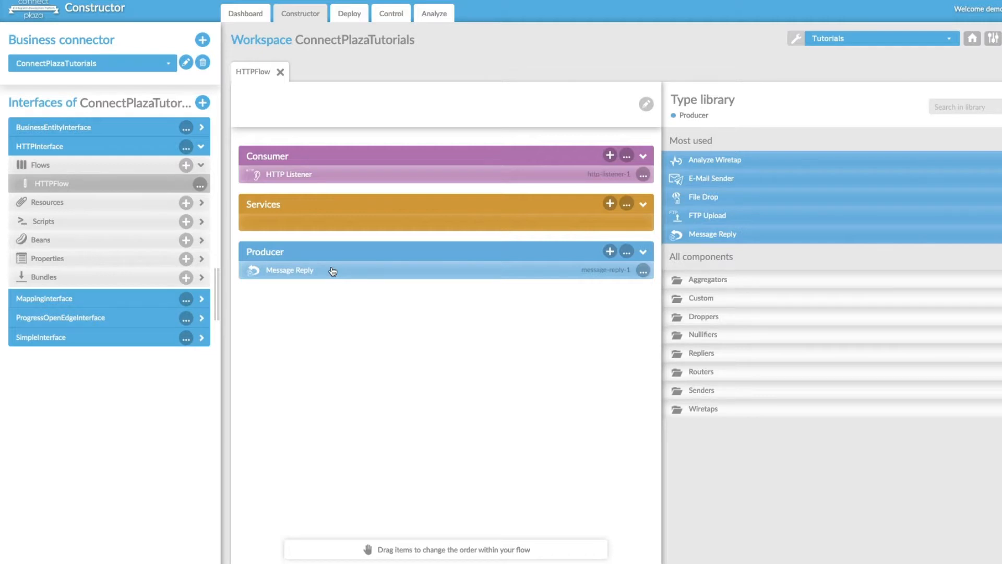
- Add a File Reader Service from the Enrichers to the services of HTTPFlow
click(610, 204)
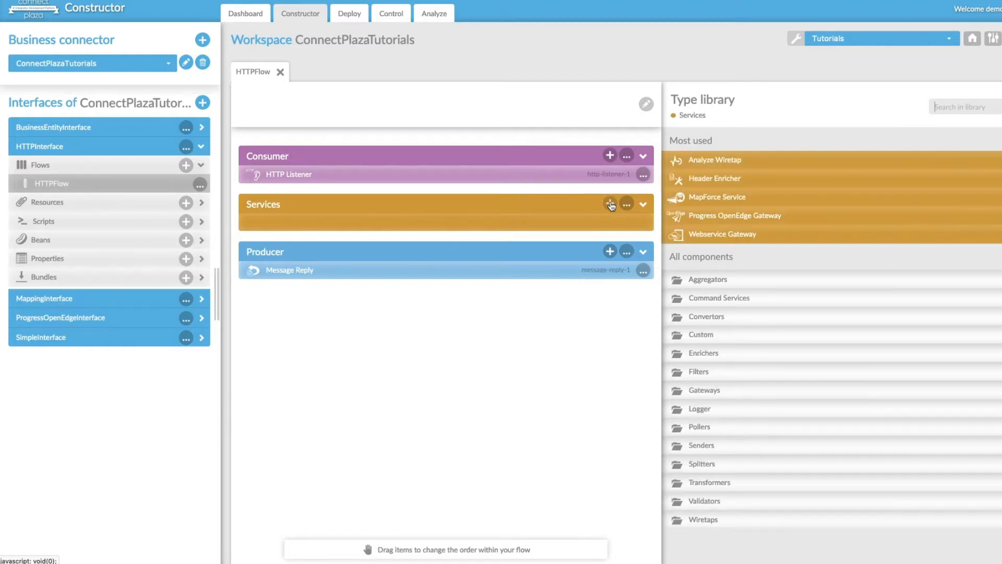
click(713, 354)
drag(694, 372, 465, 224)
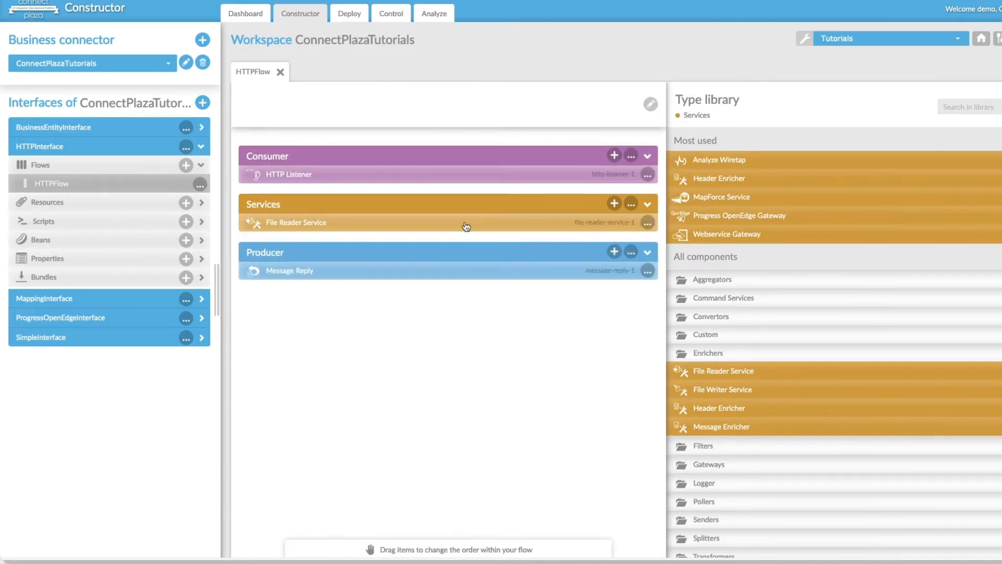
- Upload testdata.xml from the testdata folder as a resource of HTTPInterface
click(159, 204)
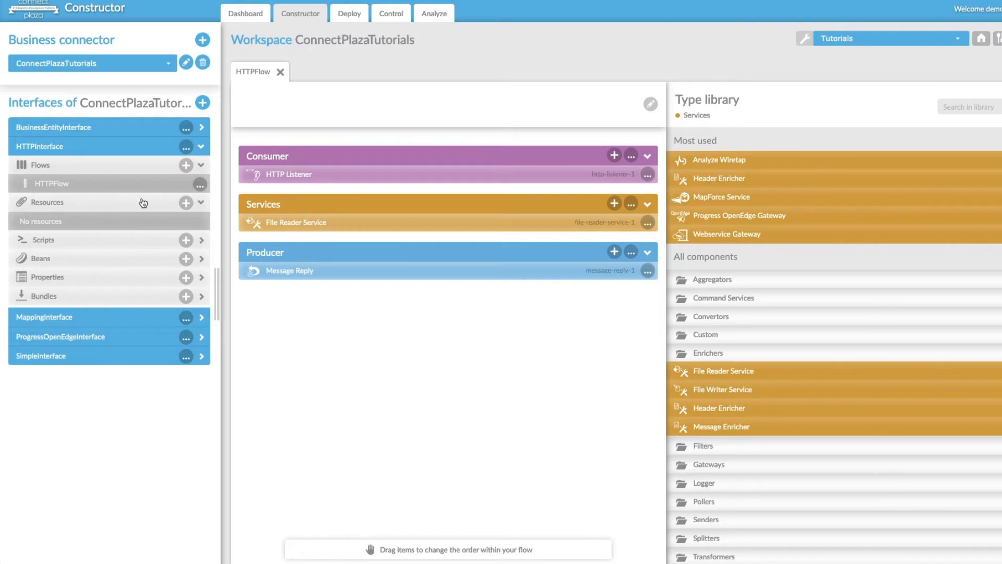
click(186, 204)
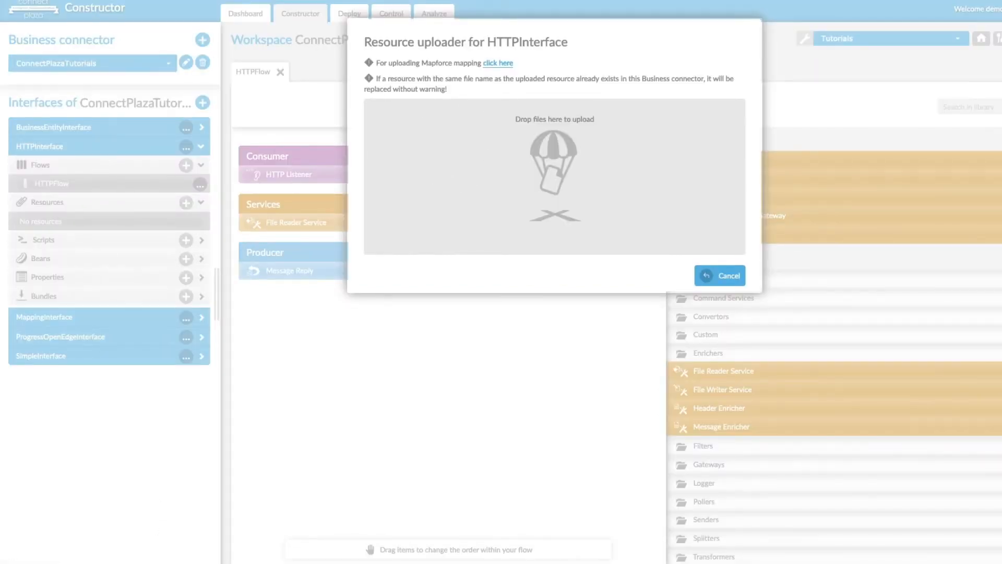
click(46, 544)
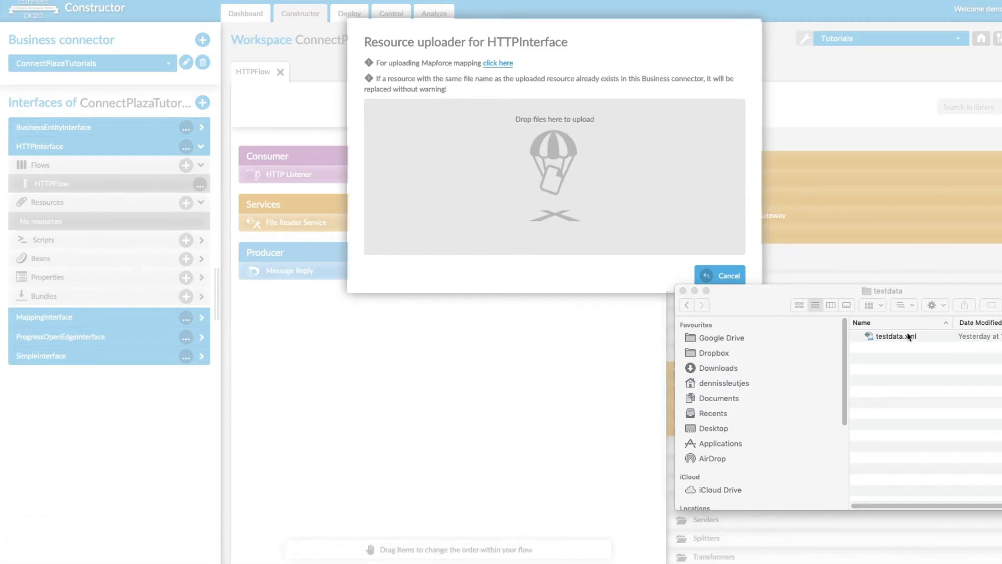
drag(909, 337, 539, 152)
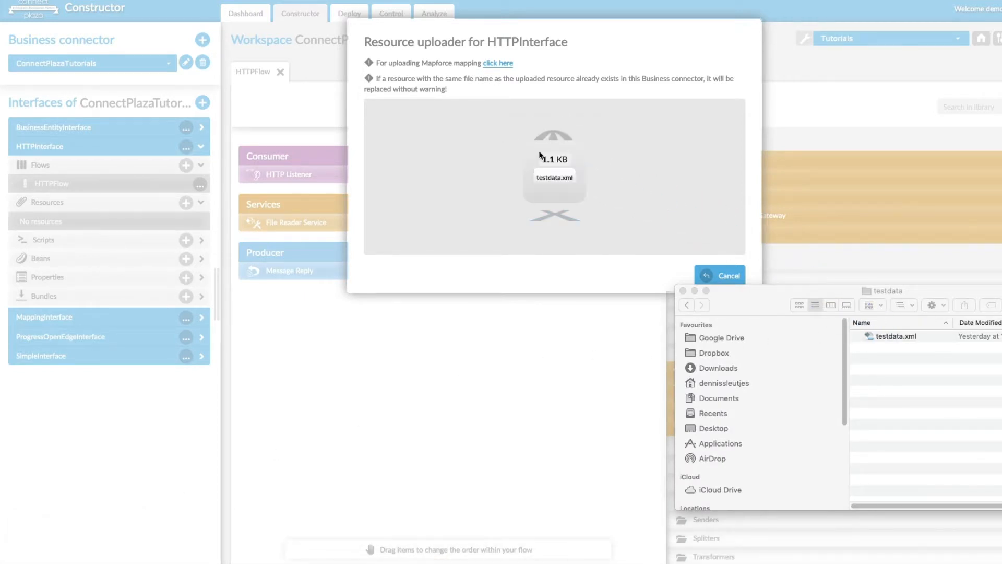
click(694, 292)
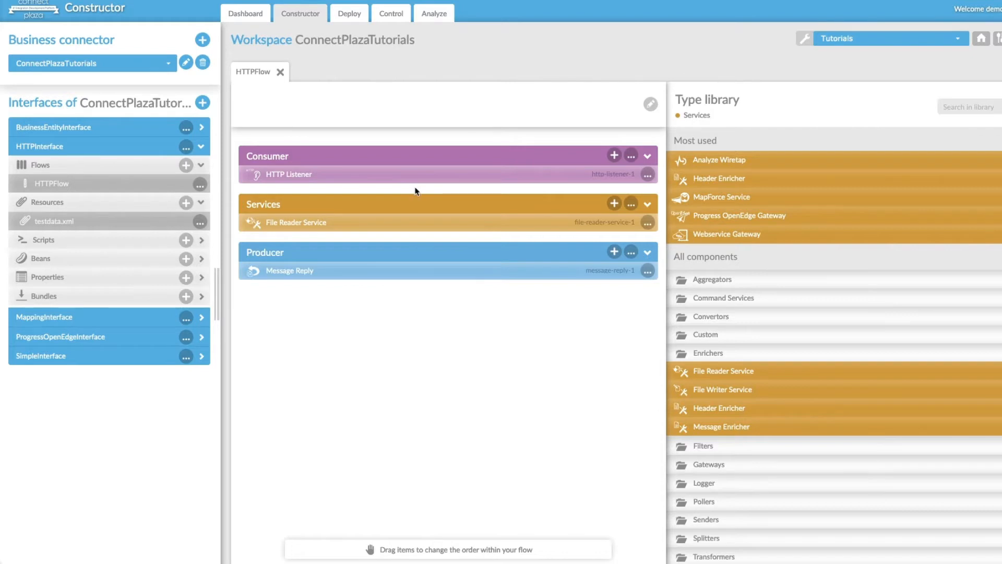
- Set the HTTP Listener's context path to /example and save the component
click(280, 175)
click(281, 177)
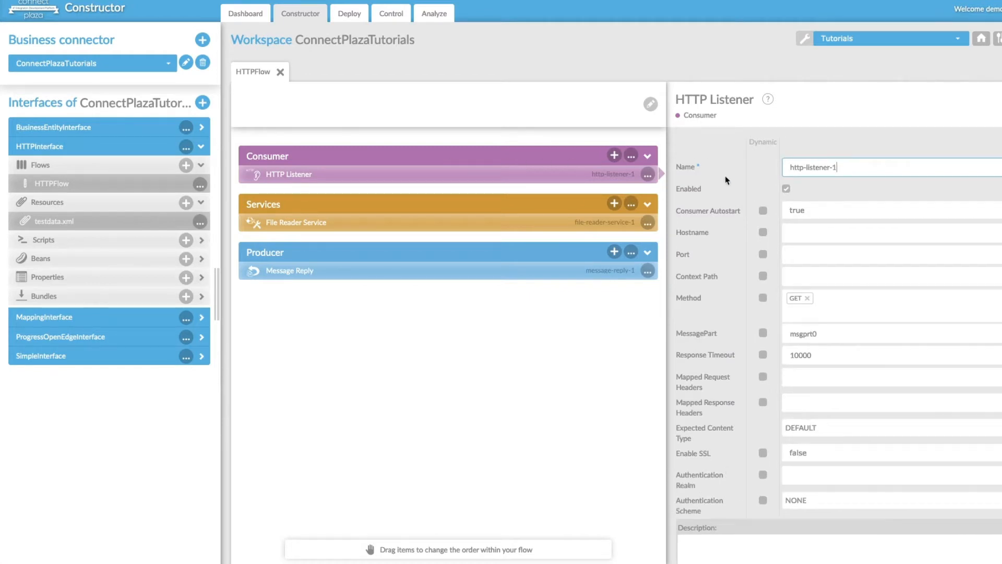
mouse_move(727, 277)
mouse_move(676, 246)
click(818, 278)
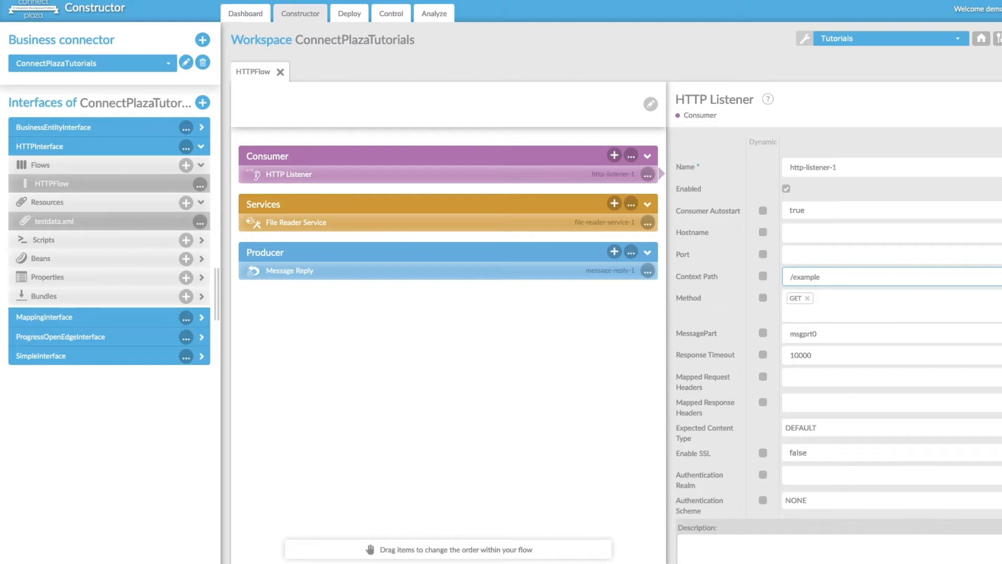
scroll(921, 499, down, 2)
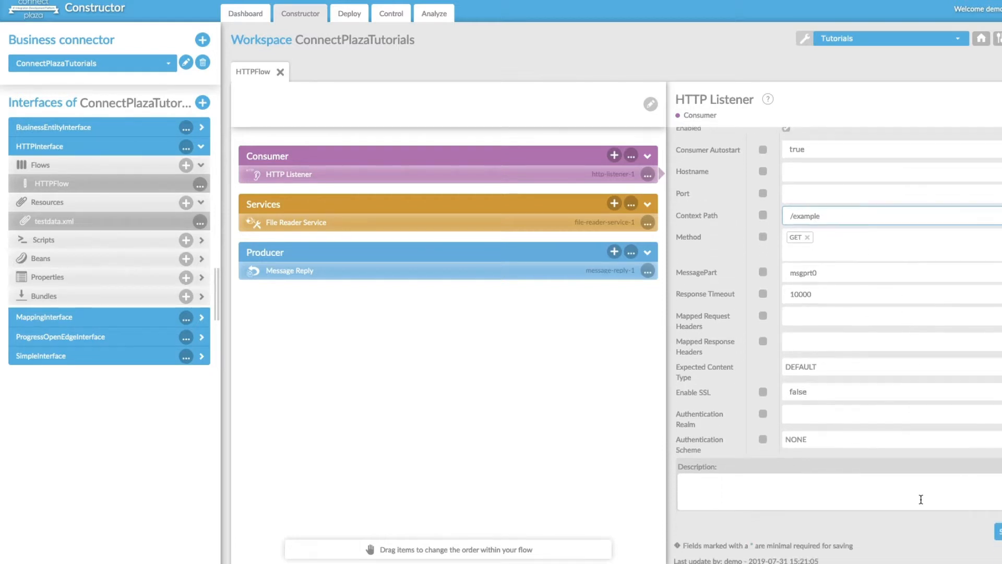
click(999, 531)
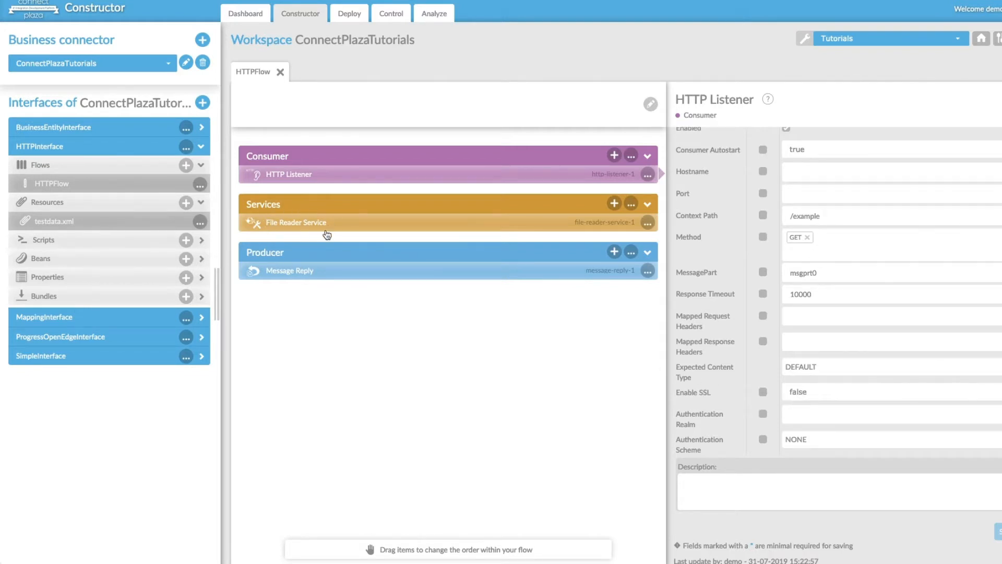
- Set the File Reader Service's file location to resource:testdata.xml, save it, and open the Message Reply settings
click(398, 224)
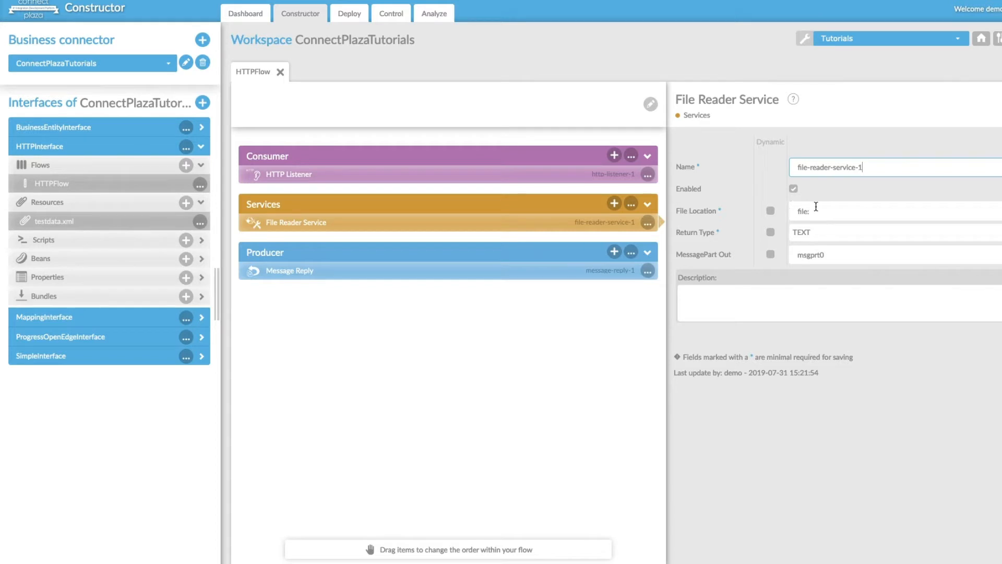
drag(45, 222, 861, 213)
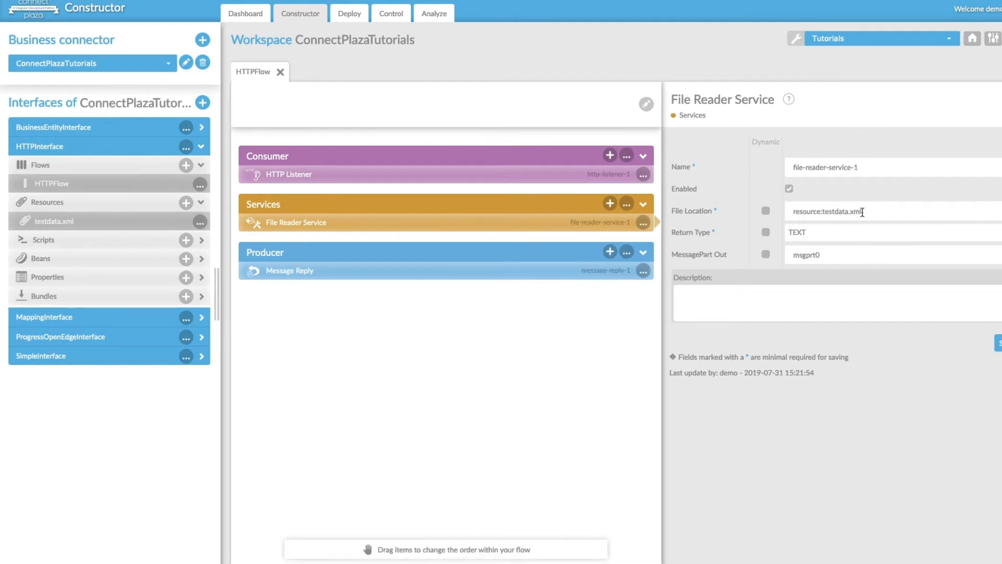
click(999, 343)
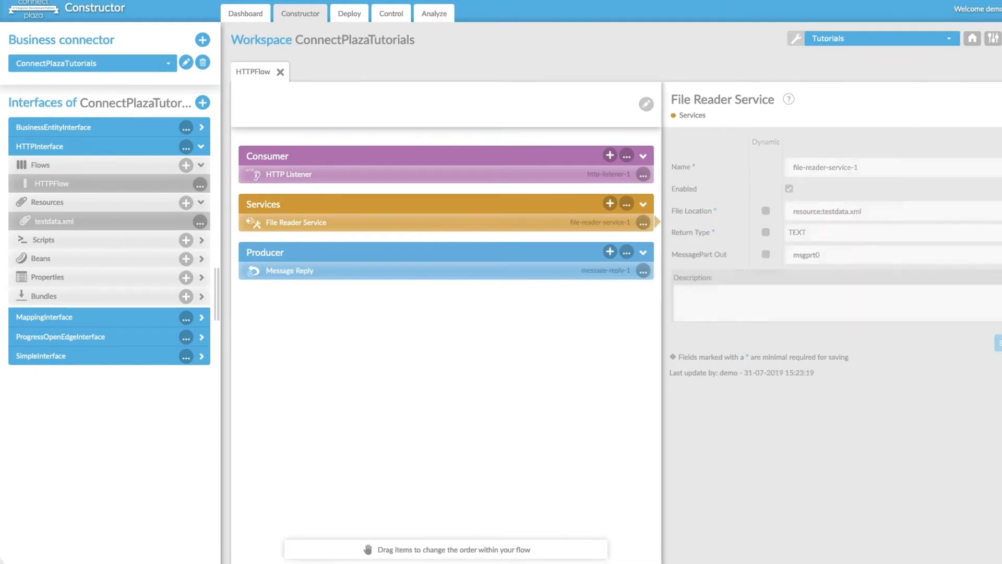
click(508, 275)
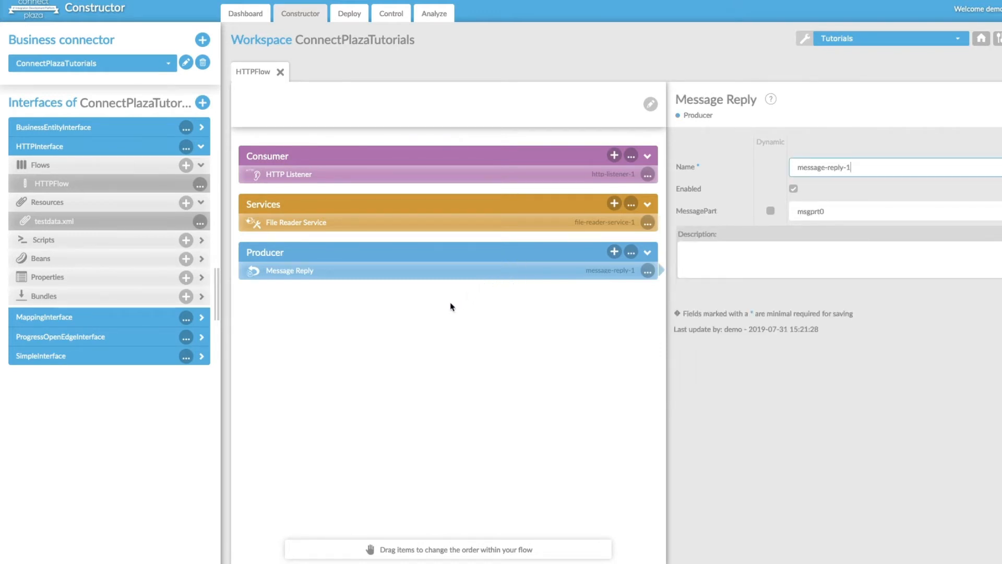
- Create a snapshot bundle for HTTPInterface and dismiss the bundle status
click(186, 298)
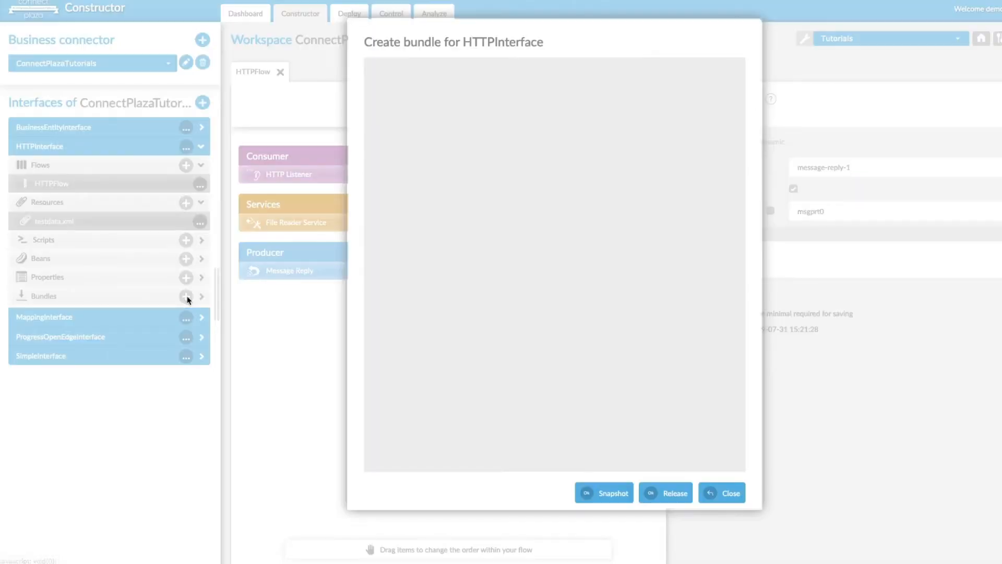
click(595, 500)
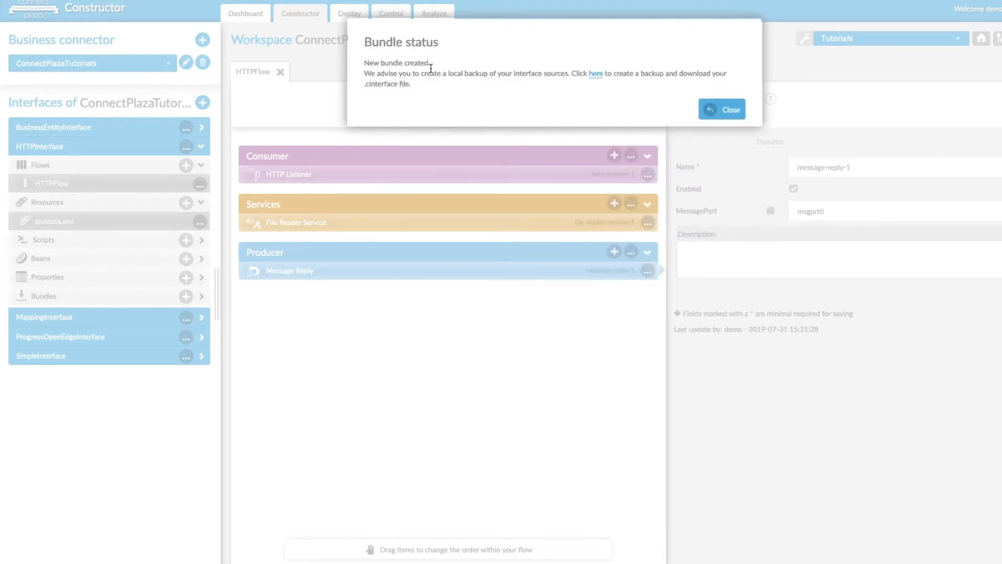
click(727, 110)
click(346, 18)
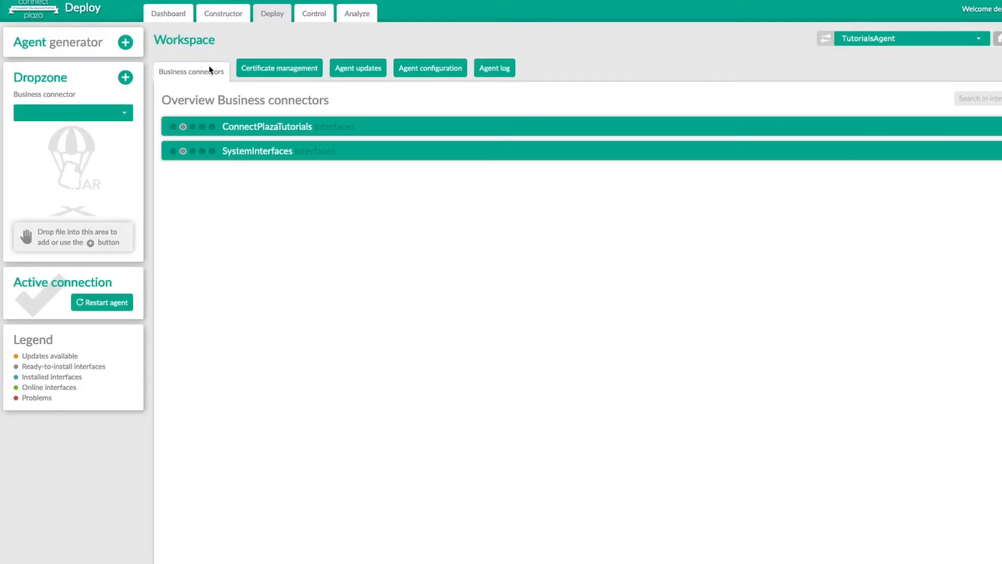
click(298, 130)
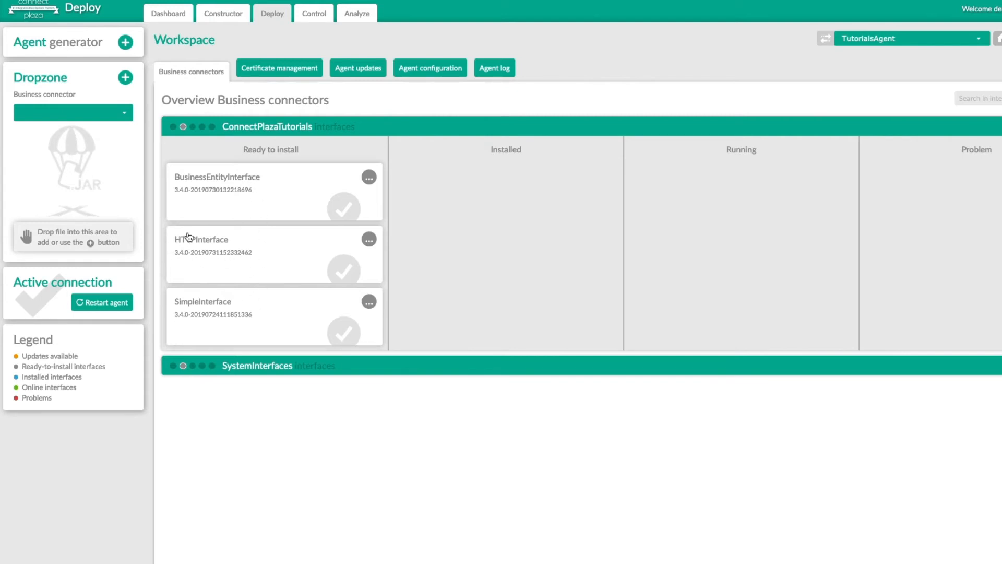
double_click(227, 246)
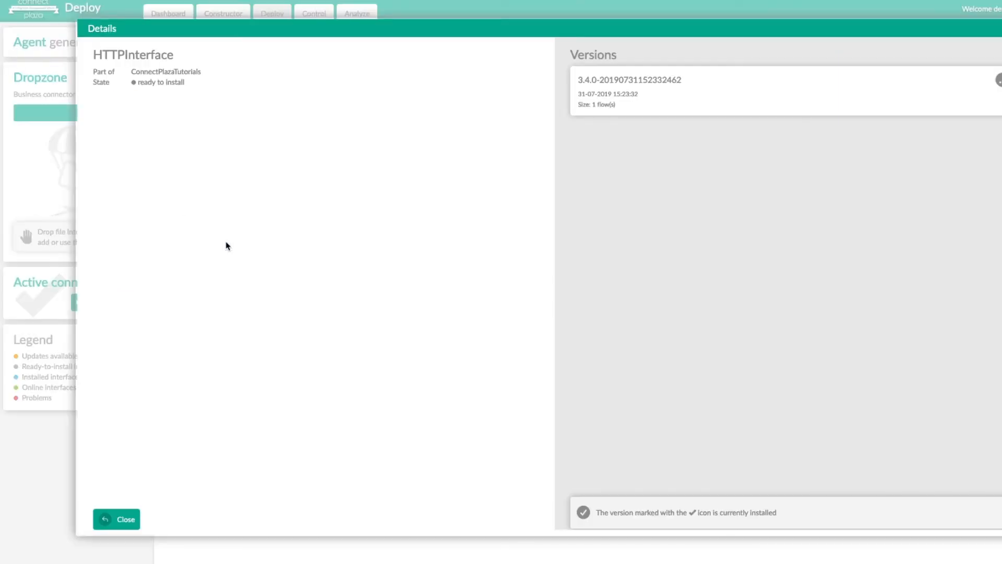
double_click(660, 84)
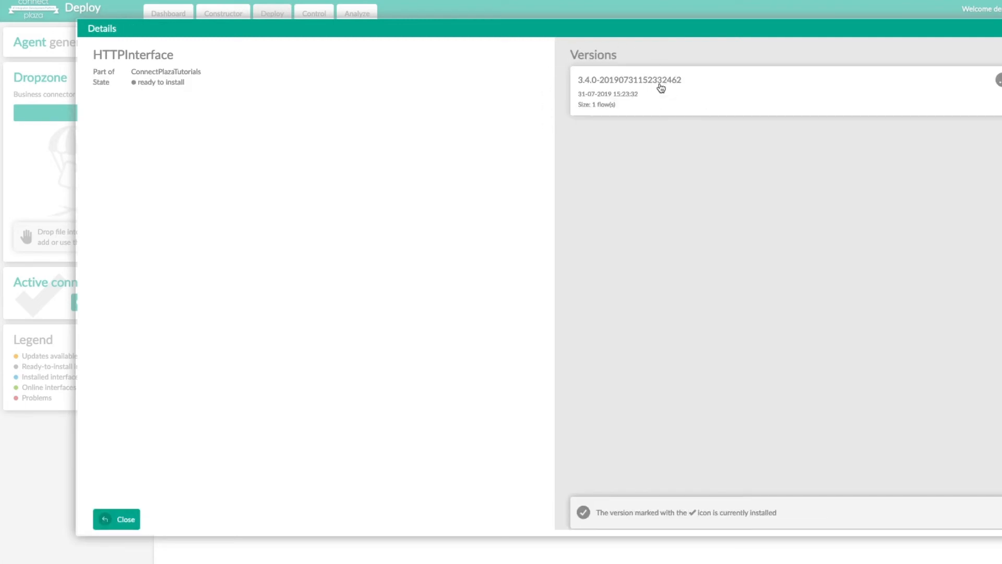
double_click(660, 85)
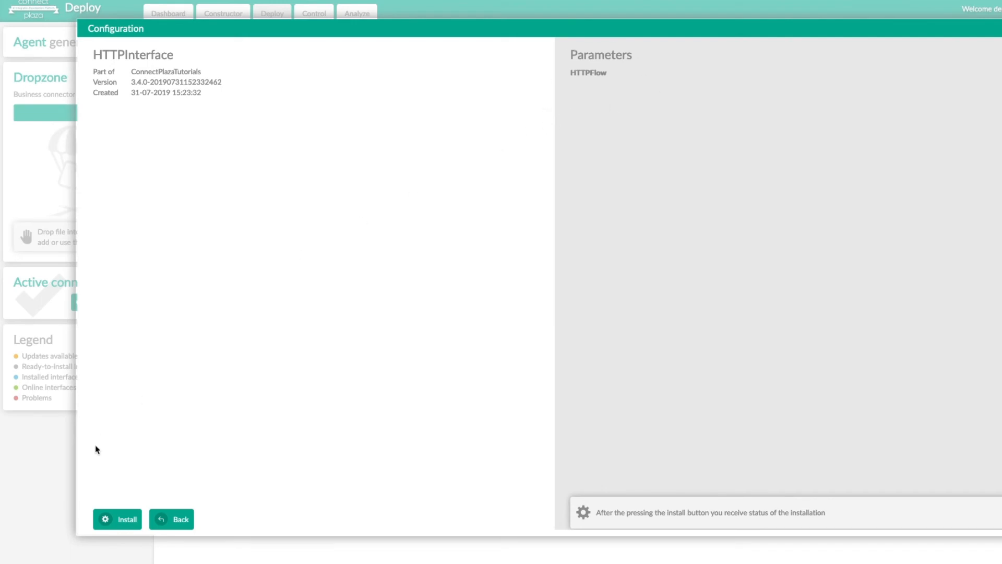
click(124, 518)
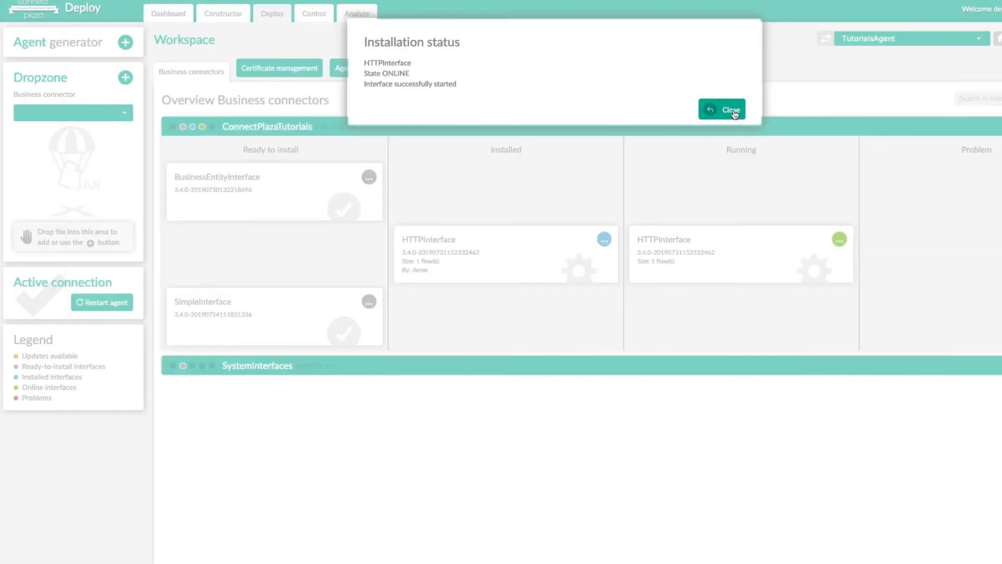
click(734, 113)
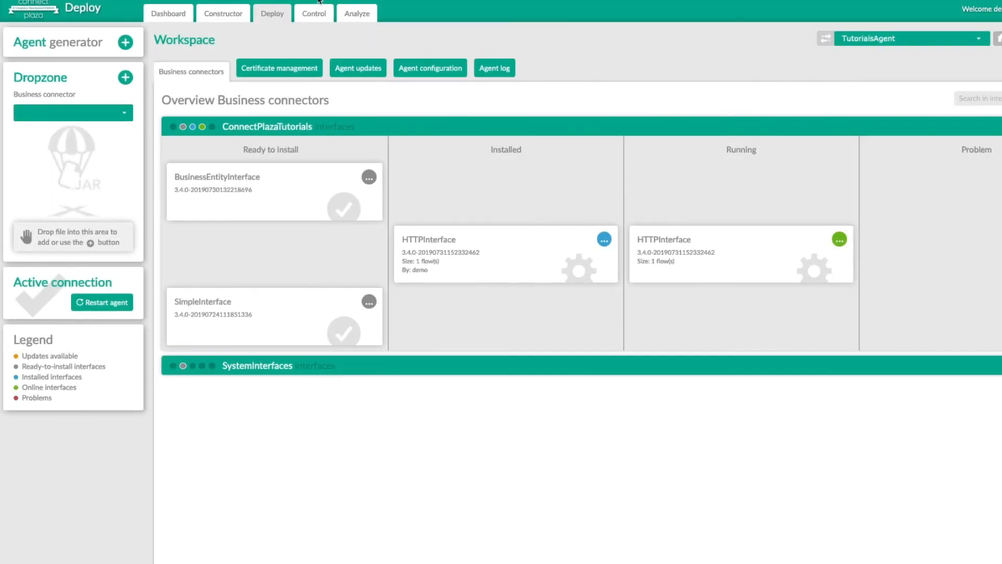
click(355, 13)
click(383, 19)
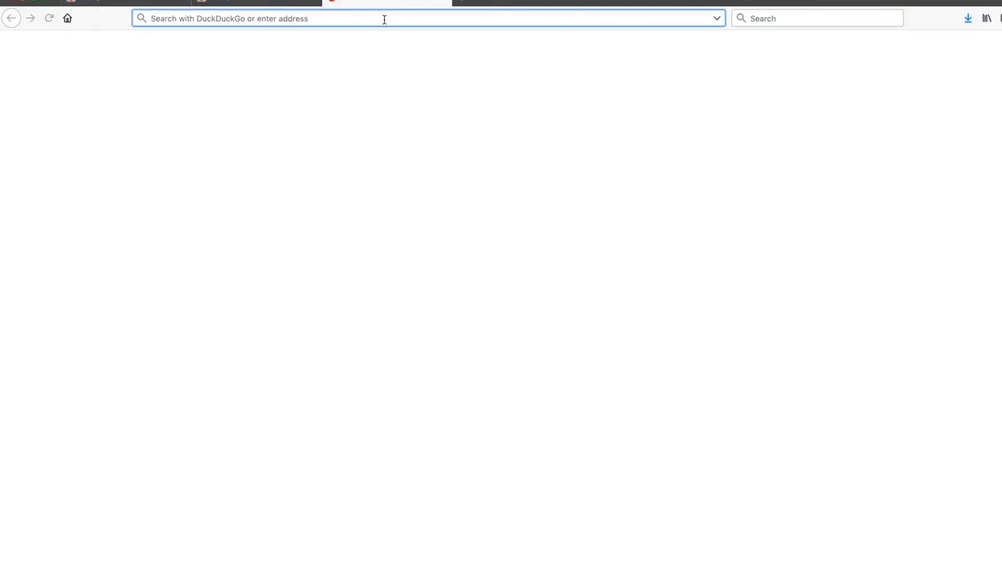
text(http://l)
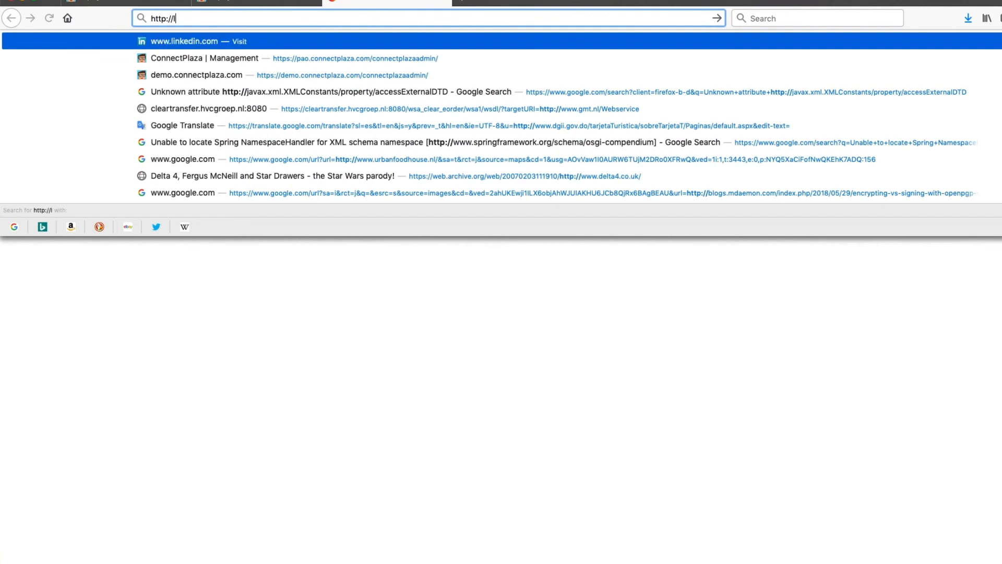
text(ocalhost:)
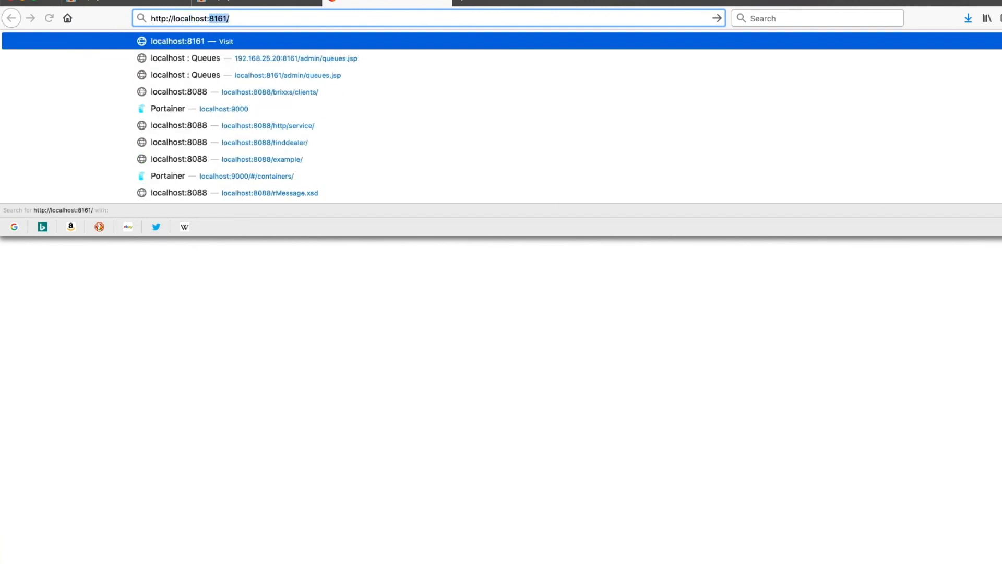
text(8088/example)
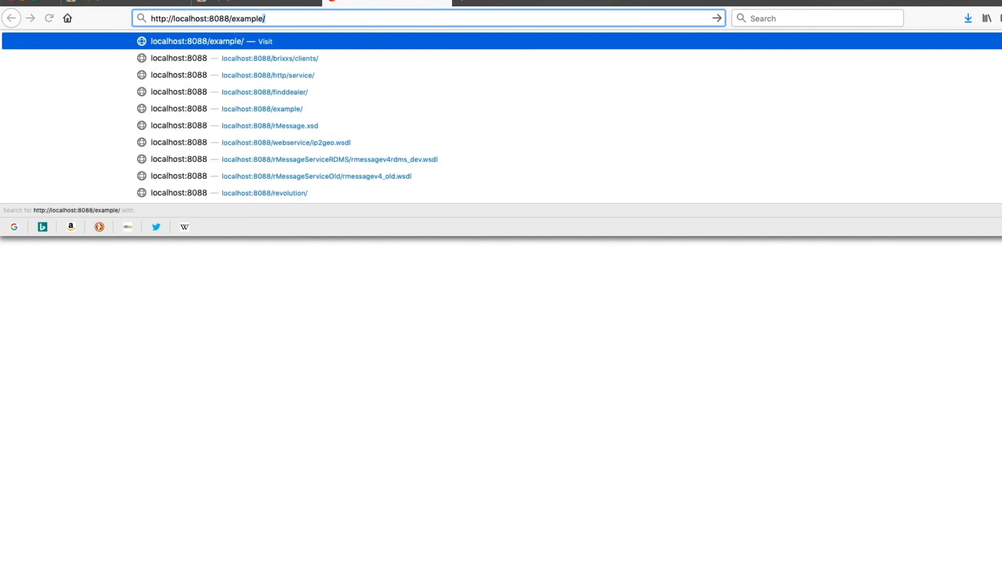
text(/)
key(Return)
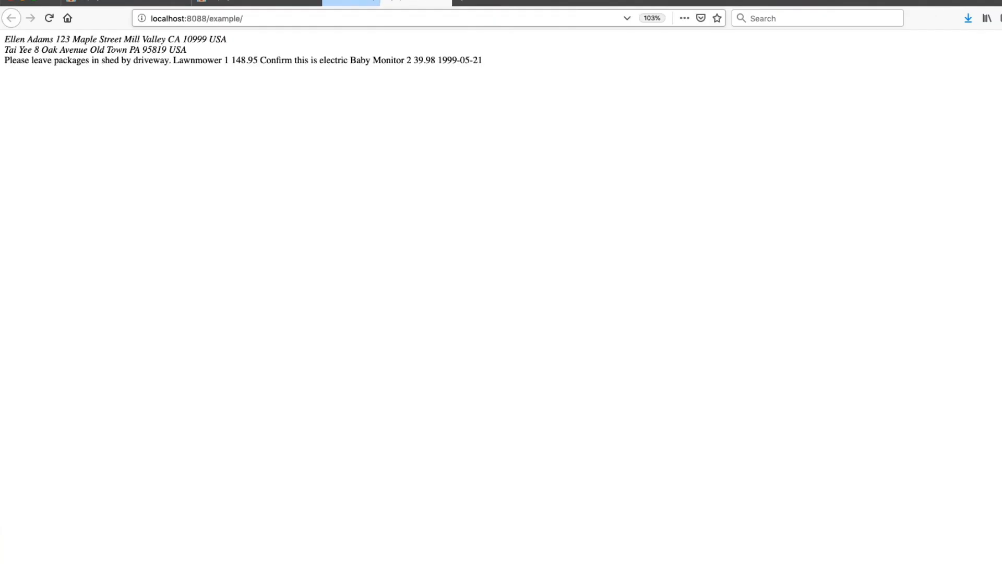